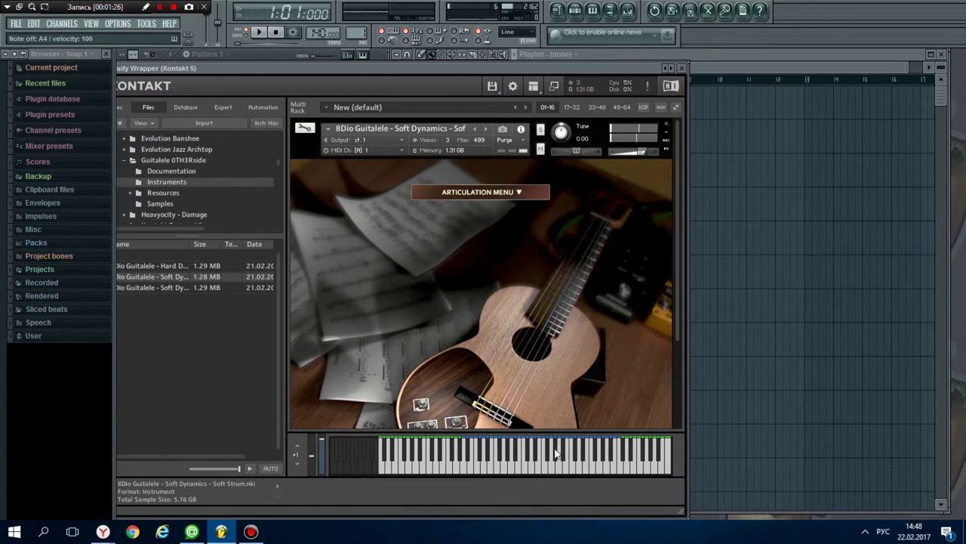
# - Run playback while checking the level sliders in the articulation menu, and stop playback
pyautogui.click(264, 31)
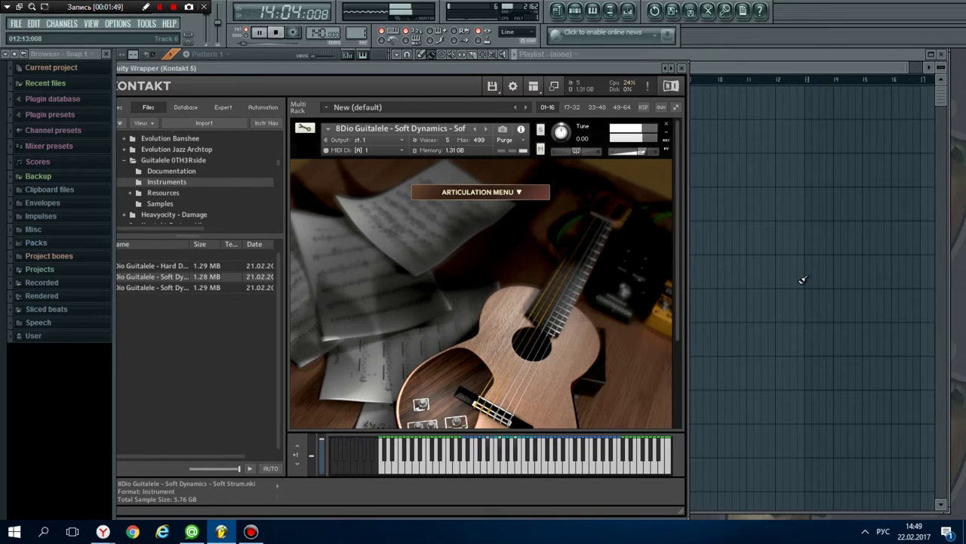
pyautogui.click(513, 193)
pyautogui.moveTo(508, 211); pyautogui.dragTo(516, 236)
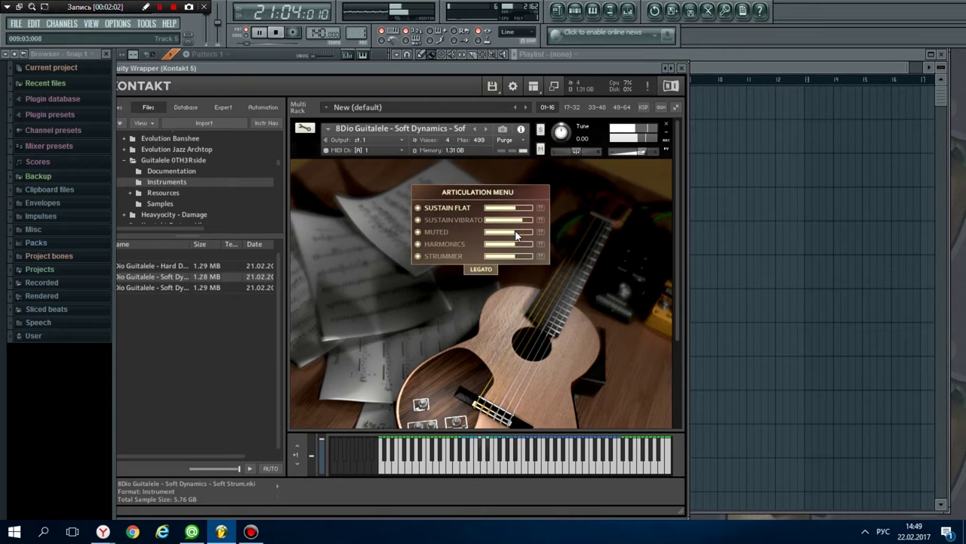
pyautogui.moveTo(517, 245)
pyautogui.mouseDown()
pyautogui.moveTo(496, 249)
pyautogui.moveTo(515, 248)
pyautogui.mouseUp()
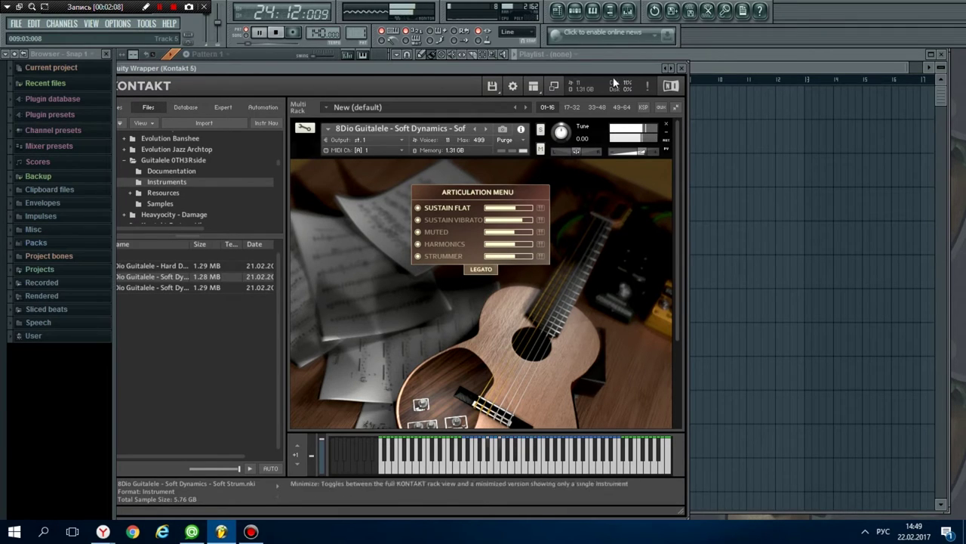
pyautogui.click(499, 194)
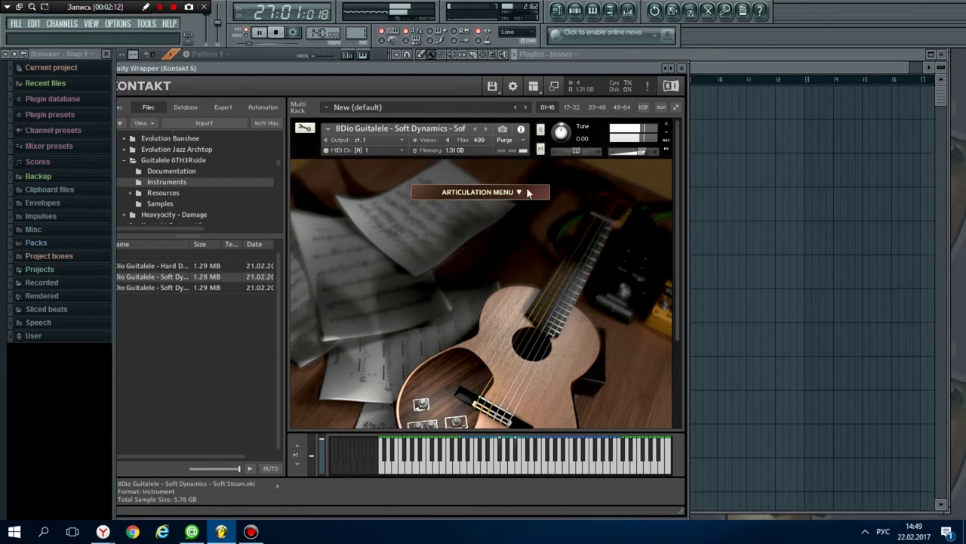
pyautogui.press('space')
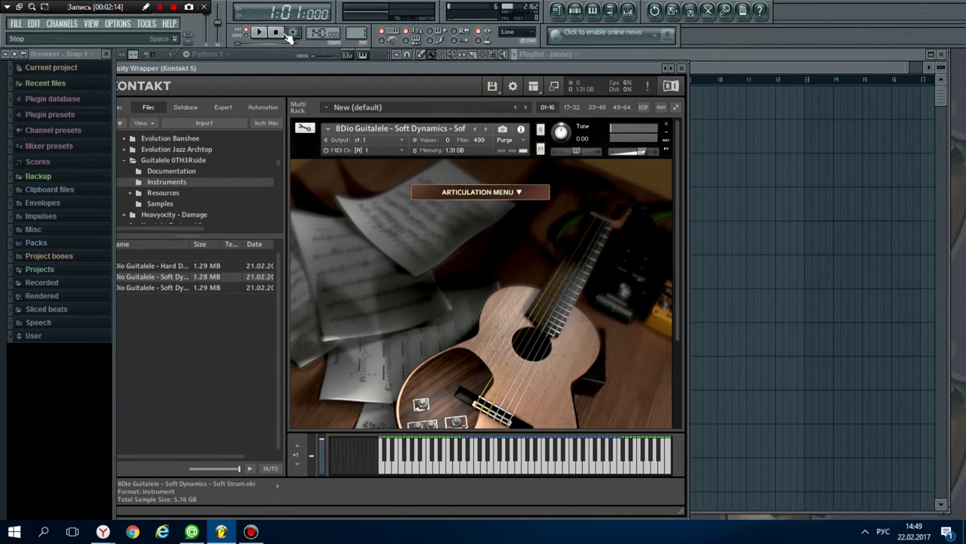
# - Enter the guitalele's close-up control view with the Tails, Artifacts and Vibrato knobs
pyautogui.scroll(-5, 460, 265)
pyautogui.scroll(-2, 482, 270)
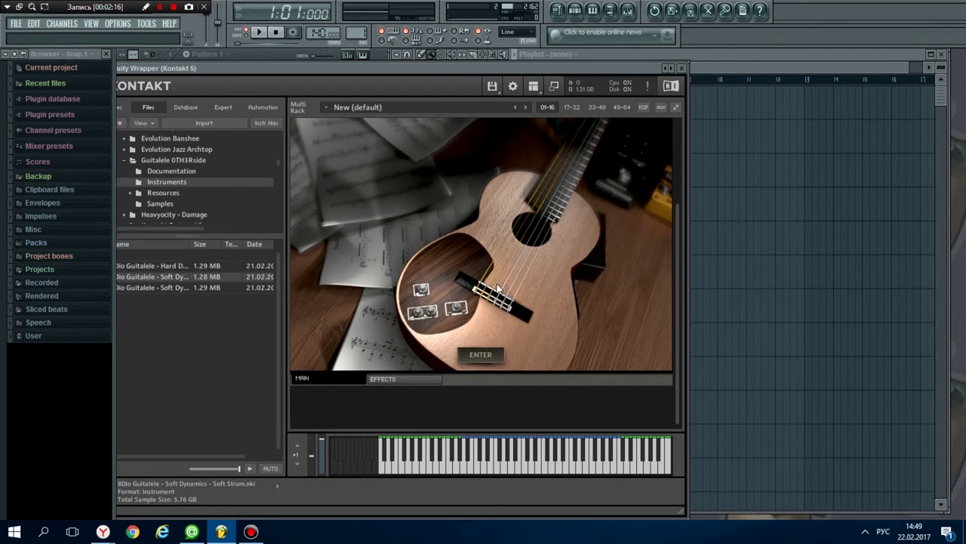
pyautogui.click(481, 352)
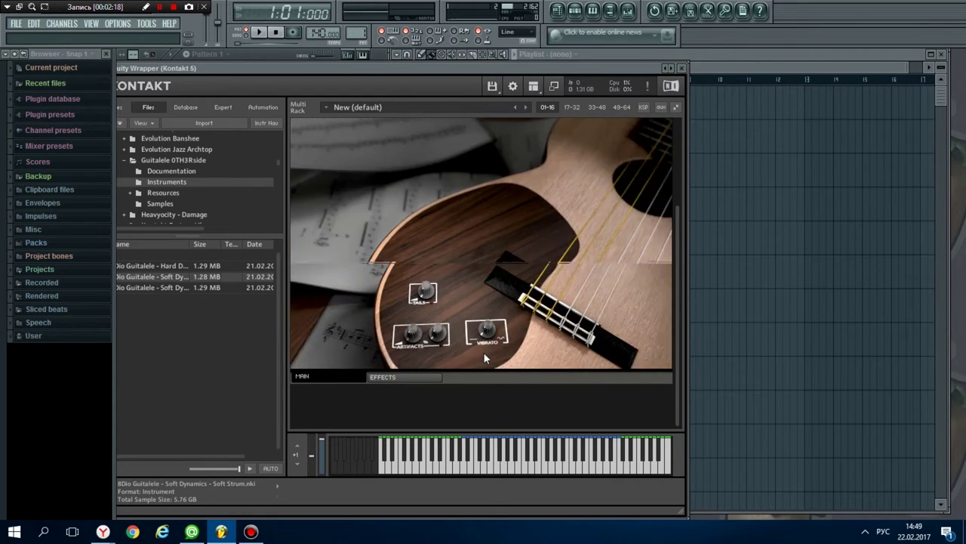
# - View the instrument's effects rack and return to the main page
pyautogui.click(406, 381)
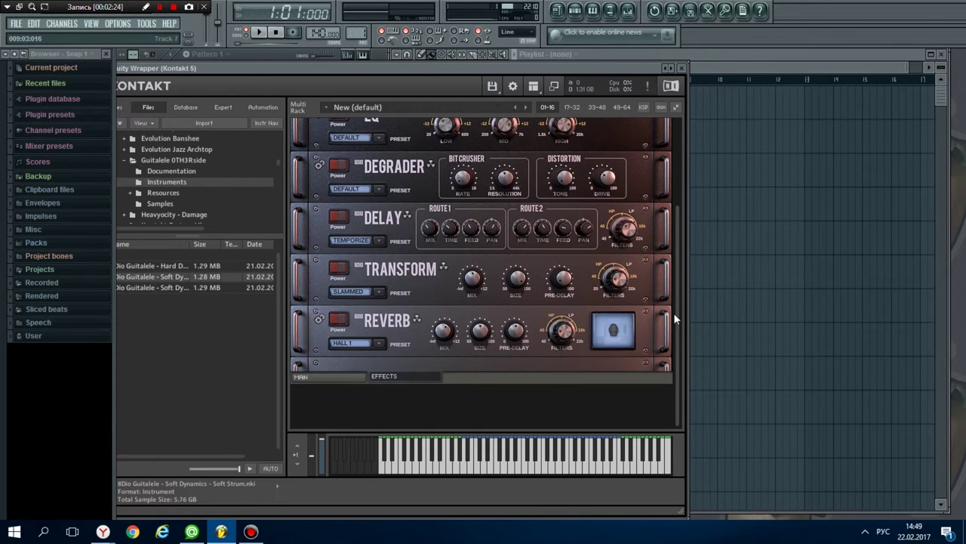
pyautogui.moveTo(677, 317); pyautogui.dragTo(678, 298)
pyautogui.click(336, 420)
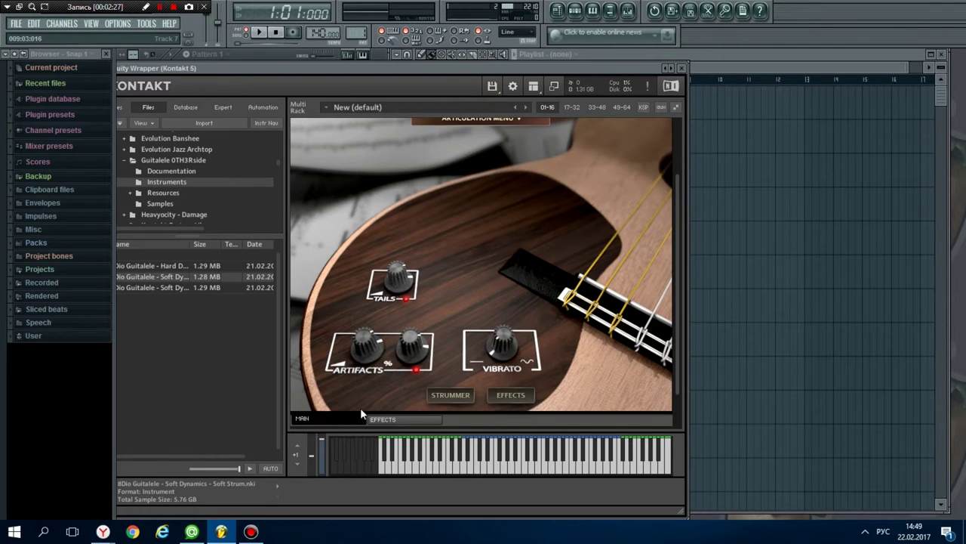
# - Open the strummer and try out keys across the playable range of the virtual keyboard
pyautogui.click(450, 395)
pyautogui.click(552, 469)
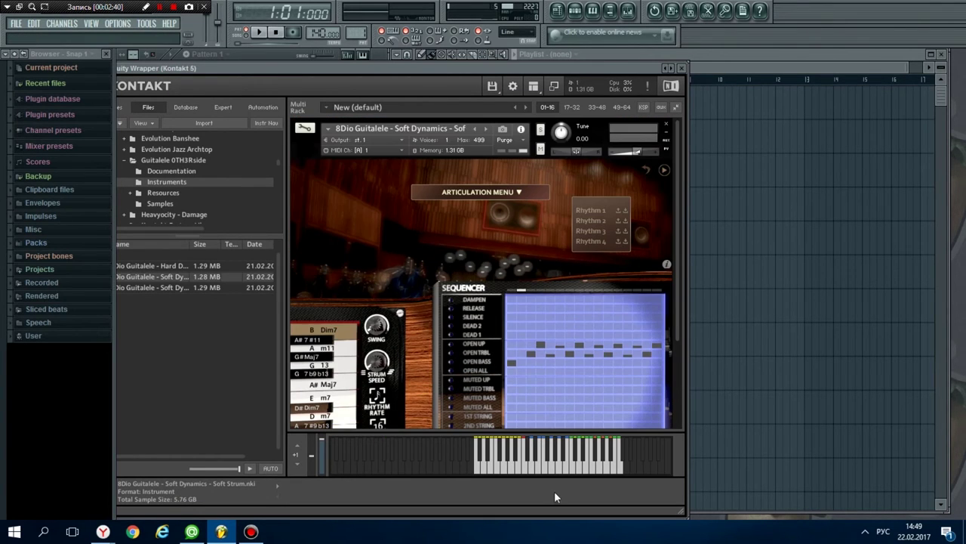
pyautogui.click(603, 465)
pyautogui.click(605, 464)
pyautogui.click(600, 469)
pyautogui.click(596, 470)
pyautogui.click(591, 469)
pyautogui.click(581, 468)
pyautogui.click(571, 466)
pyautogui.moveTo(585, 468); pyautogui.dragTo(622, 469)
pyautogui.click(560, 469)
pyautogui.click(553, 470)
pyautogui.click(545, 470)
pyautogui.moveTo(540, 474); pyautogui.dragTo(528, 472)
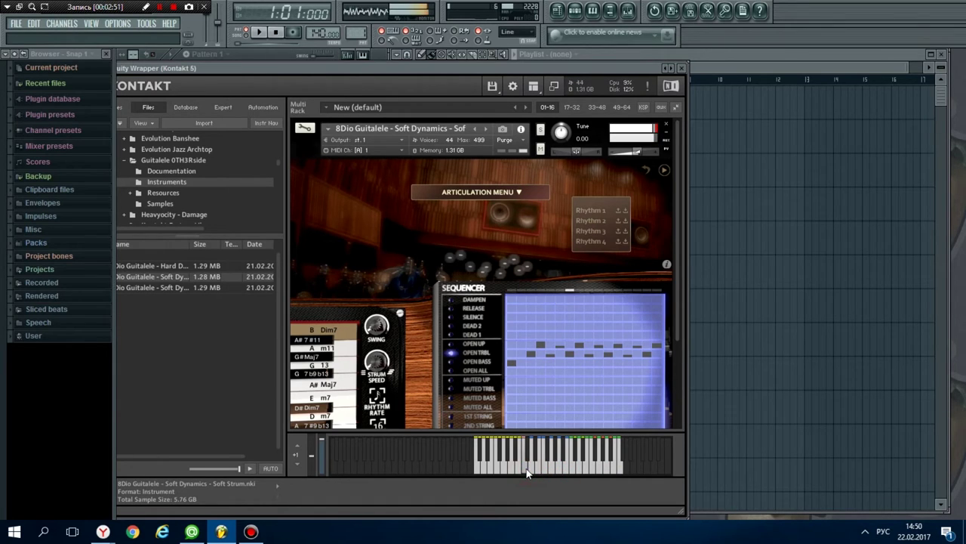
# - Audition the existing strum pattern by playing a chord progression through G 13, E m7, A m11, D m7 and A# Maj7
pyautogui.click(527, 473)
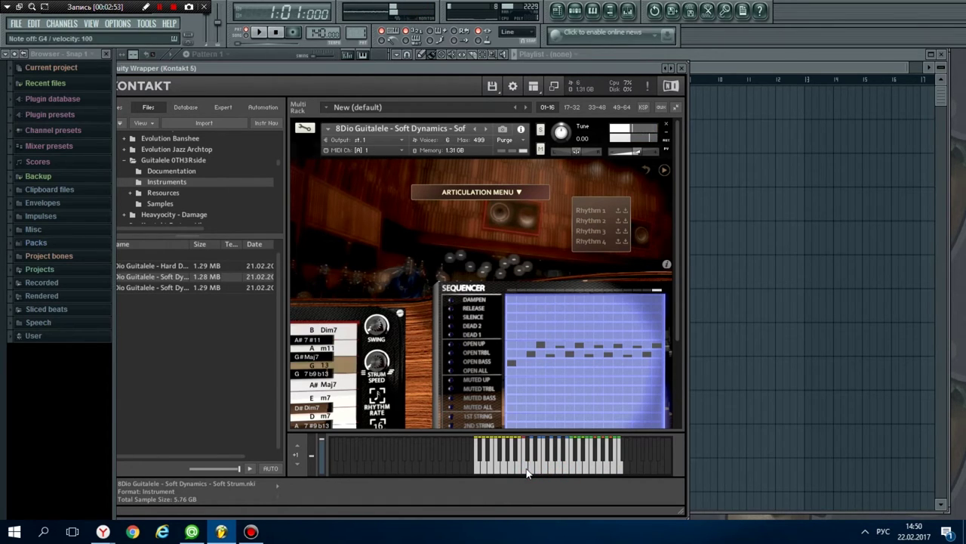
pyautogui.click(528, 472)
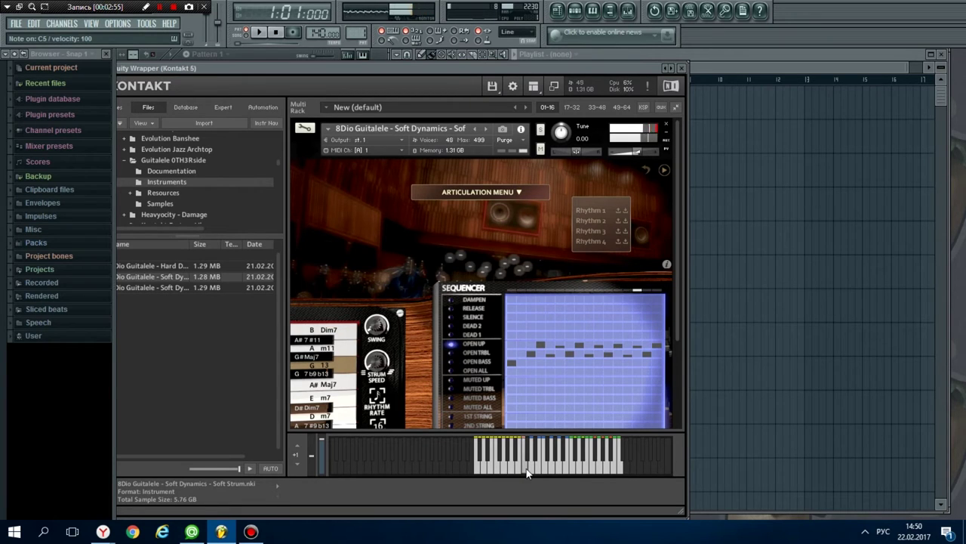
pyautogui.click(527, 473)
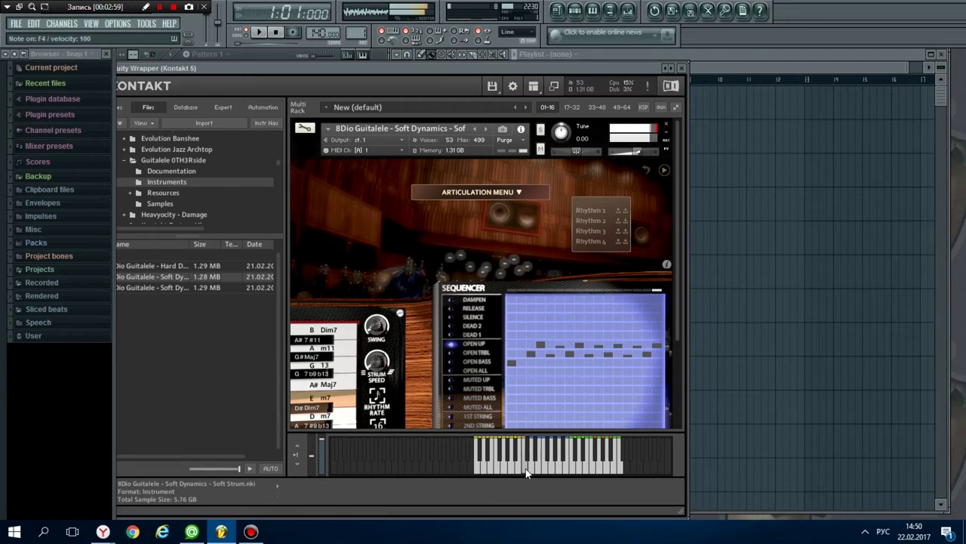
pyautogui.press('c')
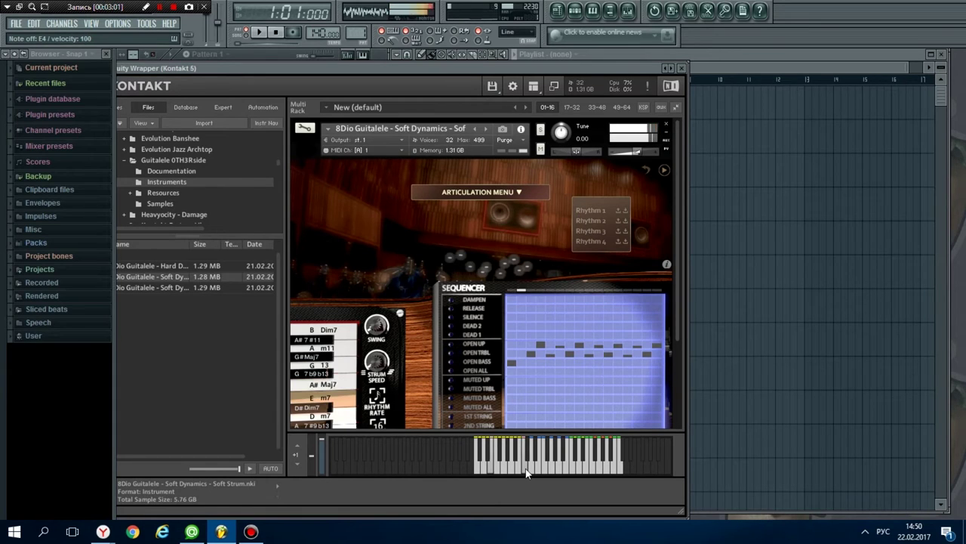
pyautogui.press('n')
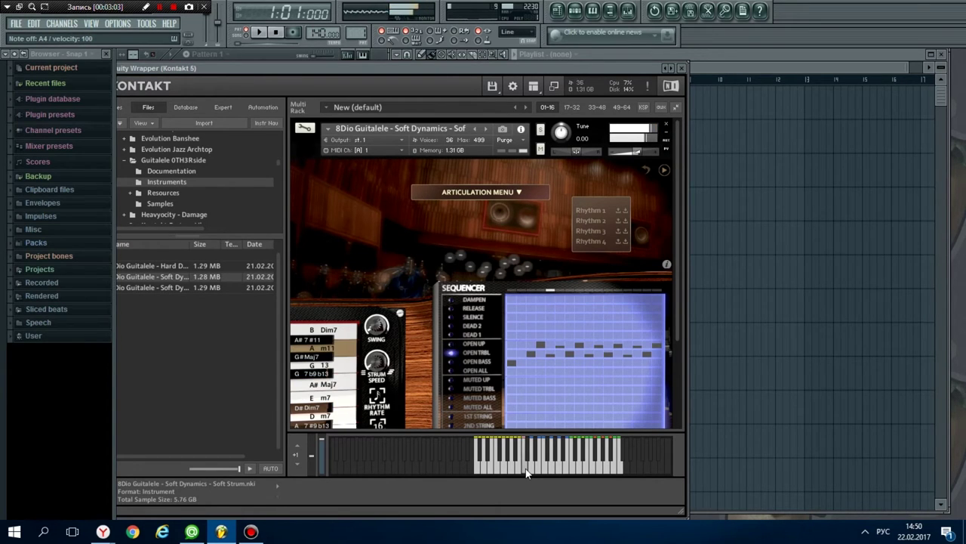
pyautogui.press('x')
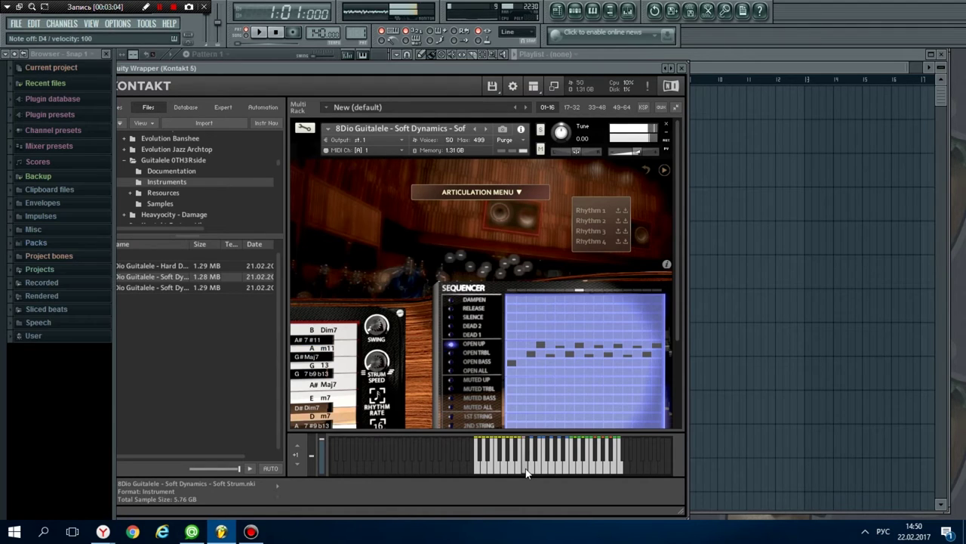
pyautogui.press('c')
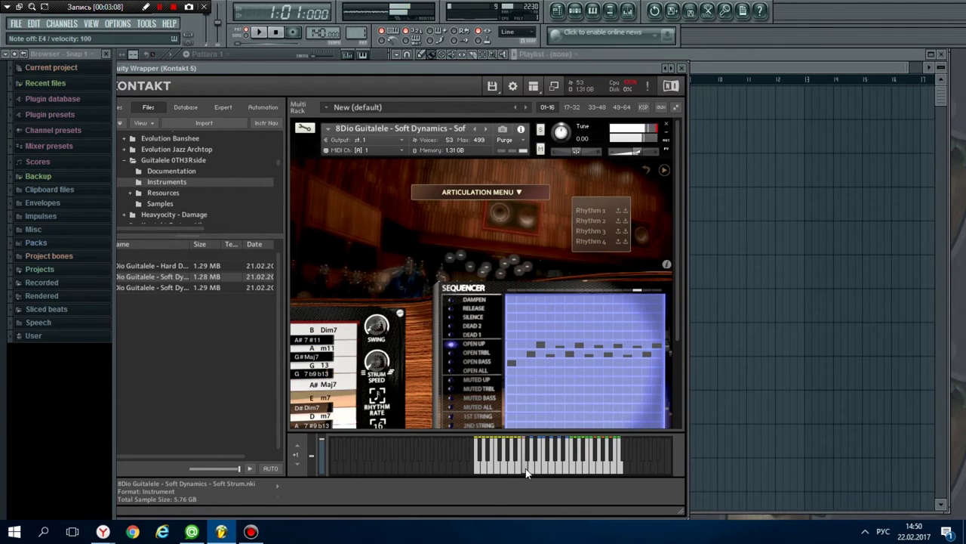
pyautogui.press('v')
pyautogui.press('n')
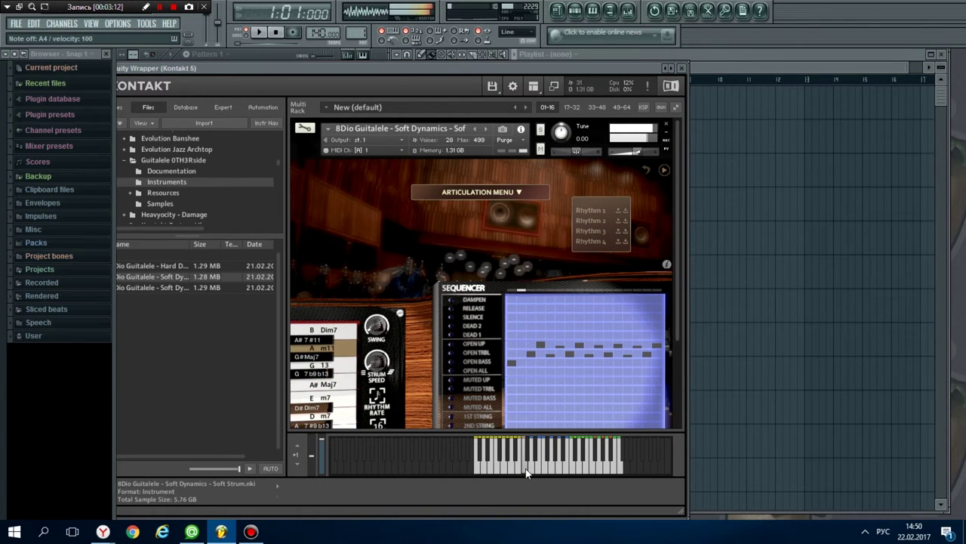
pyautogui.press('m')
pyautogui.press('b')
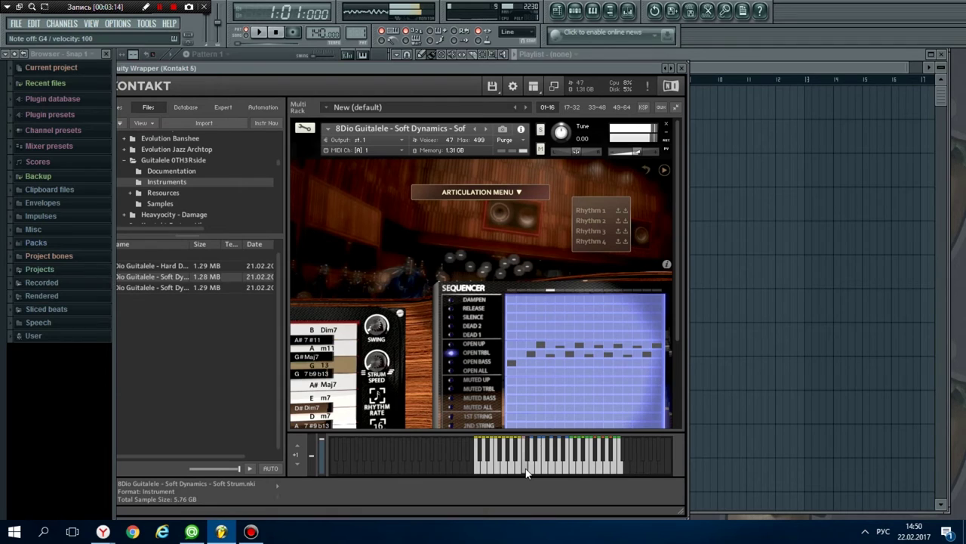
pyautogui.press('c')
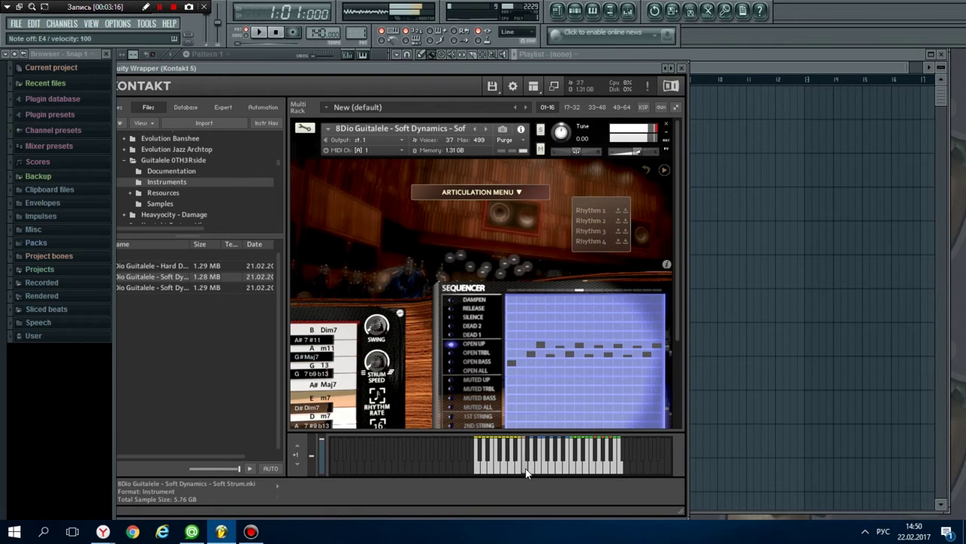
pyautogui.press('v')
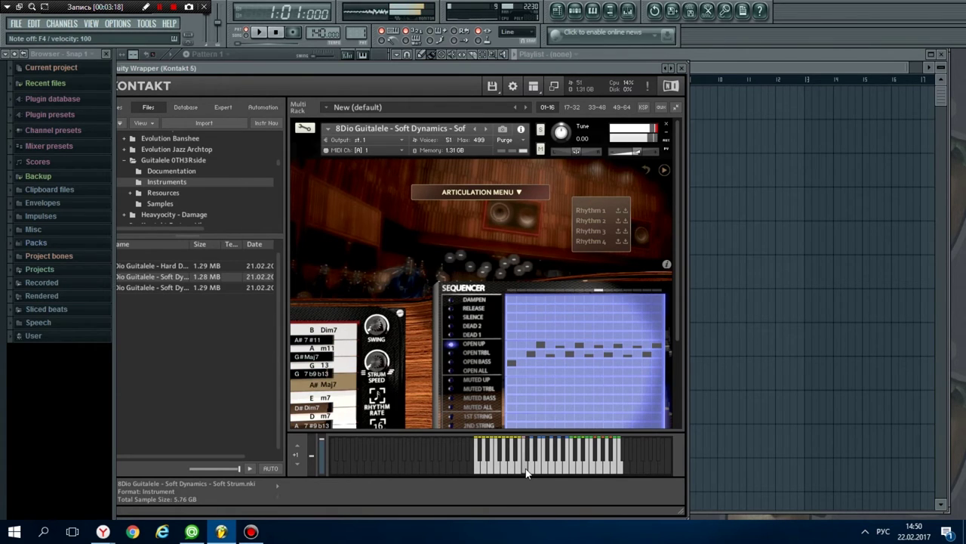
pyautogui.press('n')
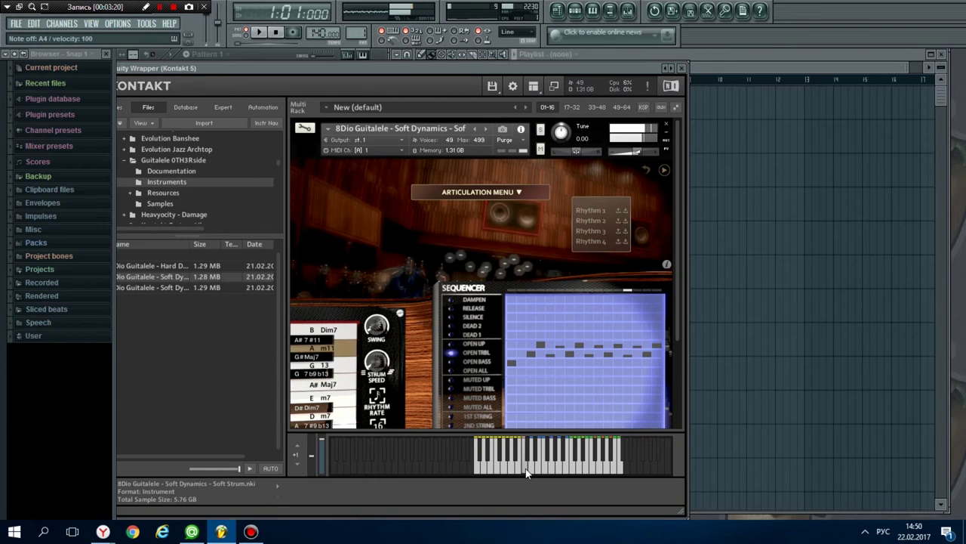
pyautogui.press('c')
pyautogui.press('n')
pyautogui.press(',')
# - Redraw the sequencer pattern freehand with hits in the Silence, Open Up, Muted Bass, Muted All and 1st String rows
pyautogui.moveTo(543, 322)
pyautogui.mouseDown()
pyautogui.moveTo(638, 322)
pyautogui.moveTo(570, 318)
pyautogui.mouseUp()
pyautogui.moveTo(543, 325); pyautogui.dragTo(530, 334)
pyautogui.moveTo(502, 305)
pyautogui.mouseDown()
pyautogui.moveTo(558, 349)
pyautogui.moveTo(543, 385)
pyautogui.mouseUp()
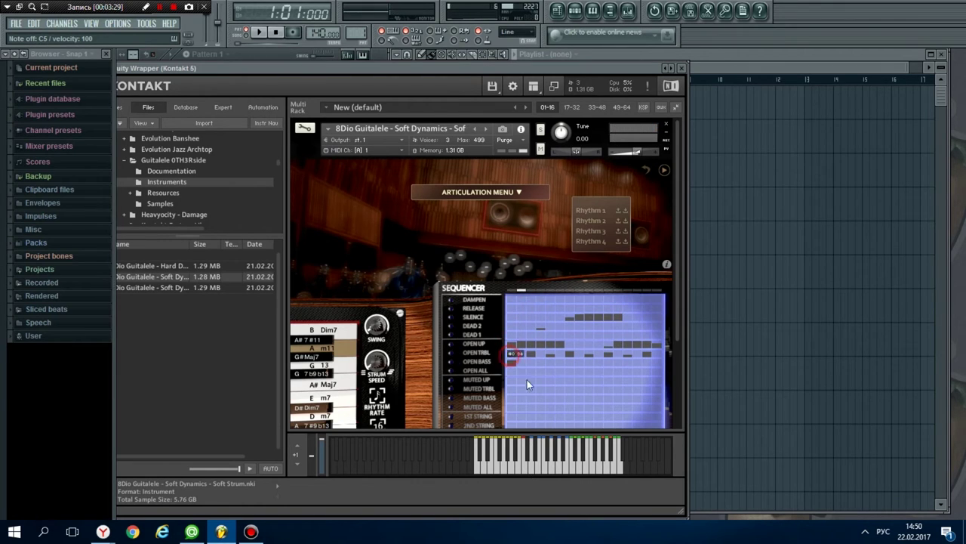
pyautogui.moveTo(594, 347); pyautogui.dragTo(653, 348)
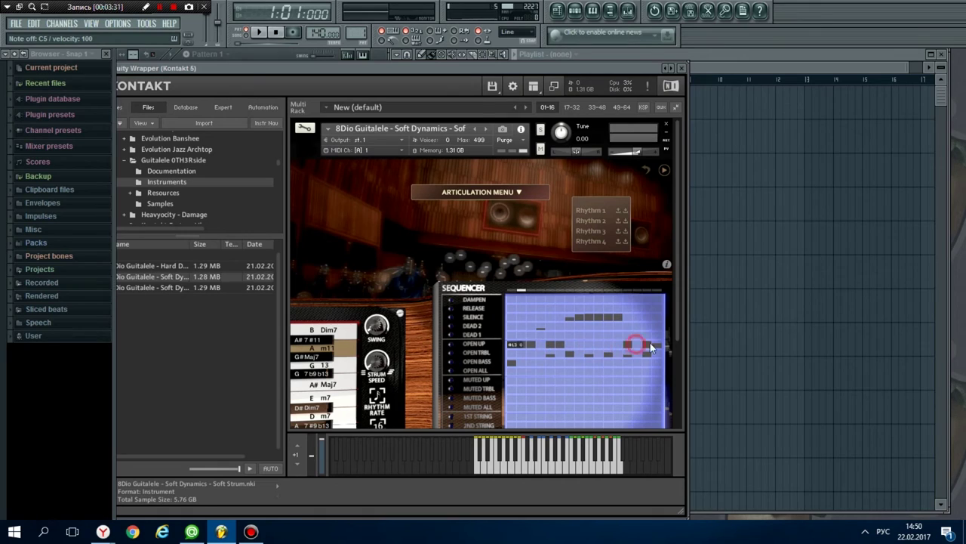
pyautogui.click(567, 354)
pyautogui.moveTo(586, 354); pyautogui.dragTo(633, 357)
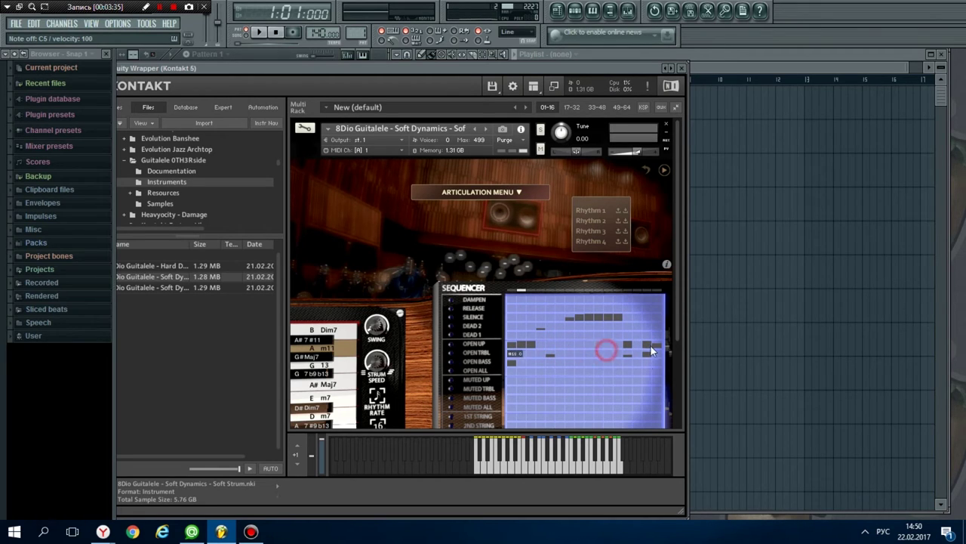
pyautogui.click(538, 399)
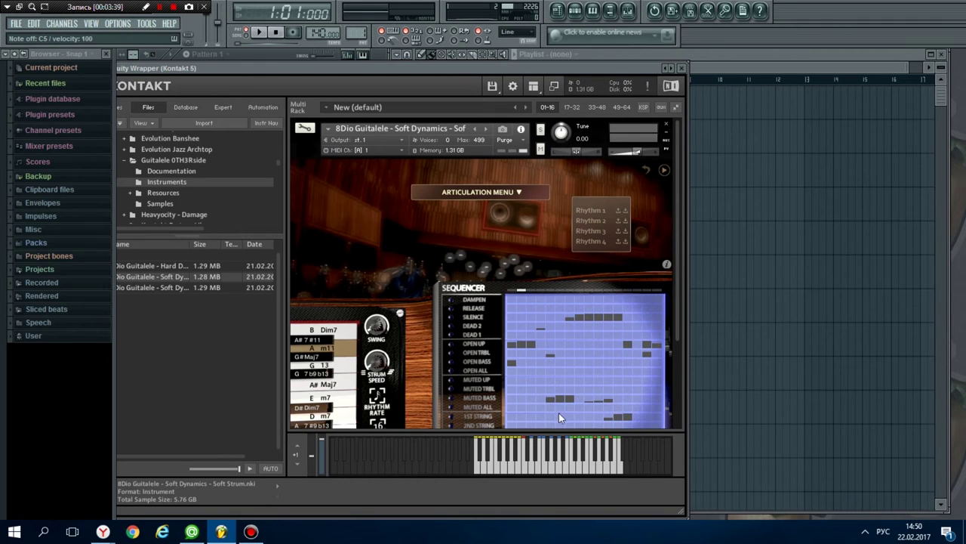
# - Audition the edited strum pattern on several chords and check the strummer's entry in the articulation menu
pyautogui.click(531, 474)
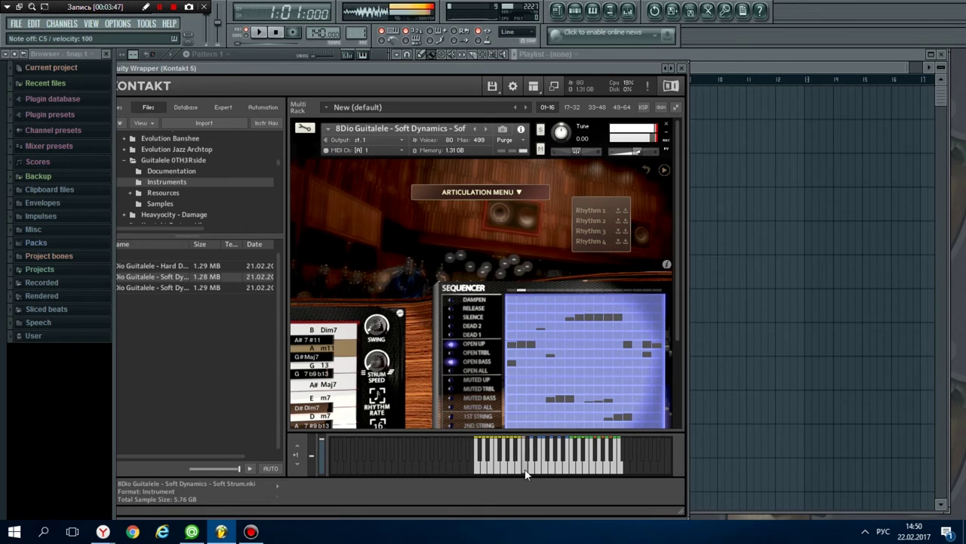
pyautogui.moveTo(503, 464); pyautogui.dragTo(527, 471)
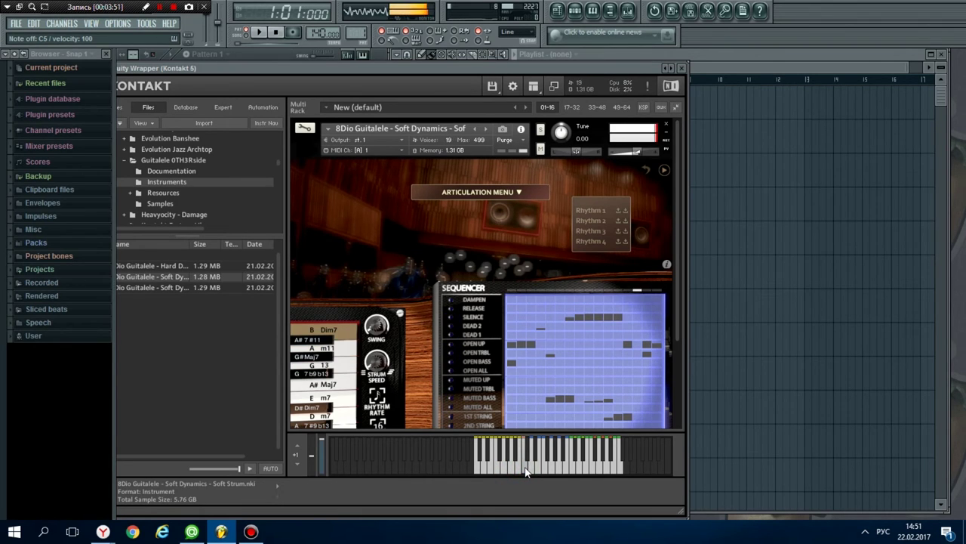
pyautogui.moveTo(526, 469)
pyautogui.mouseDown()
pyautogui.moveTo(512, 473)
pyautogui.moveTo(527, 473)
pyautogui.mouseUp()
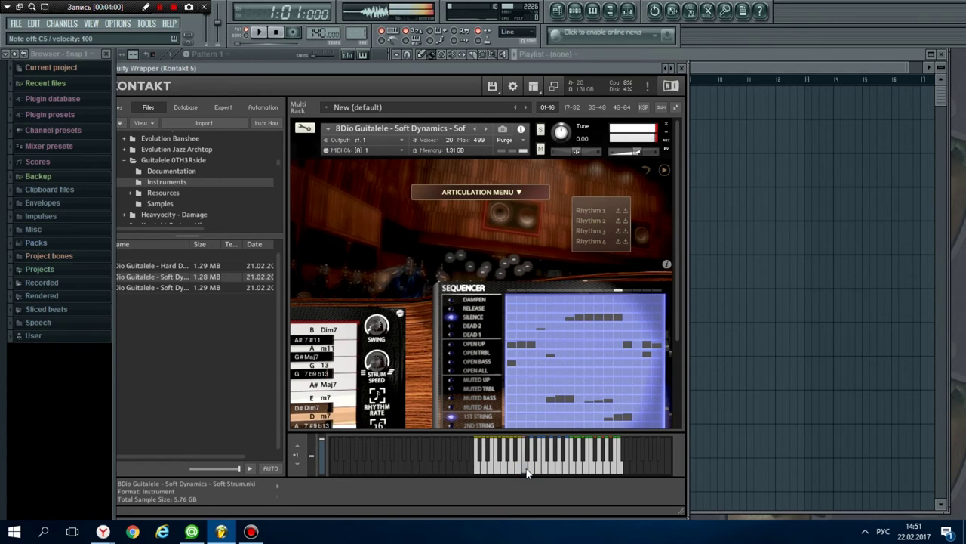
pyautogui.click(477, 191)
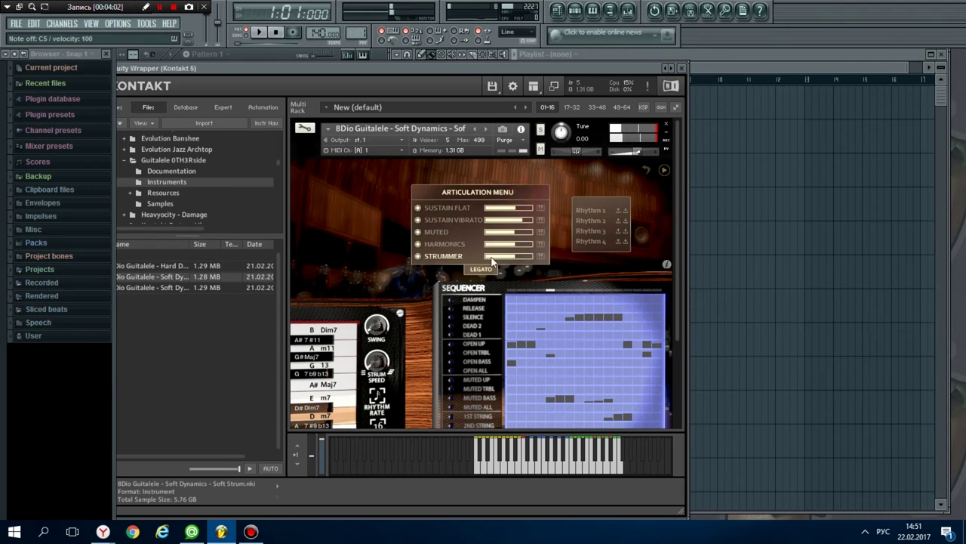
pyautogui.click(521, 193)
# - Load the Rhythm 1 and Rhythm 2 presets in turn and audition each strum pattern on the virtual keyboard
pyautogui.moveTo(677, 249); pyautogui.dragTo(679, 300)
pyautogui.click(595, 144)
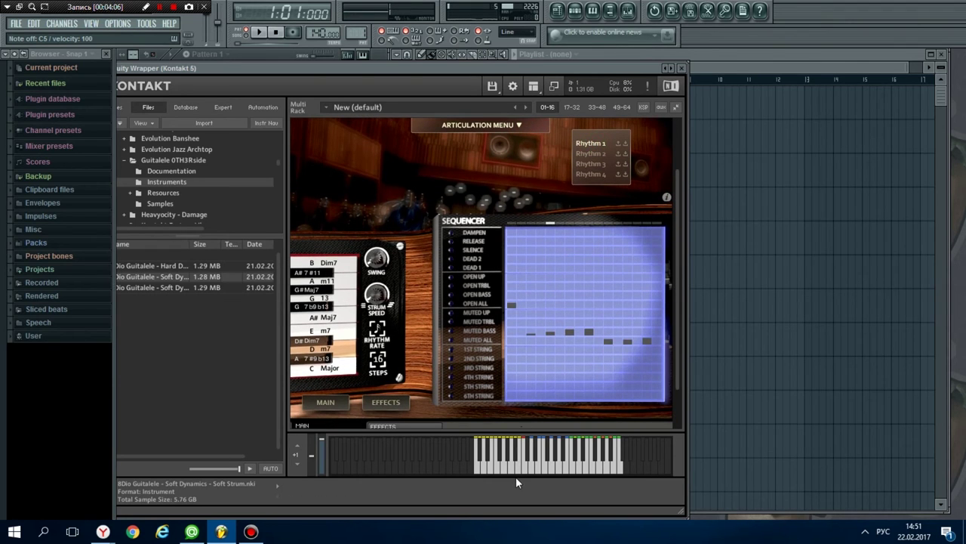
pyautogui.click(526, 473)
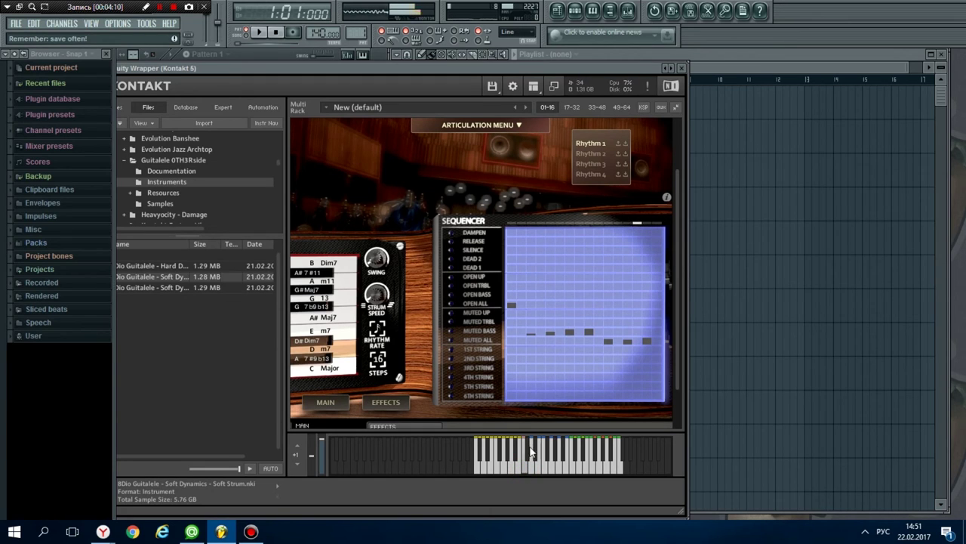
pyautogui.click(595, 153)
pyautogui.click(525, 473)
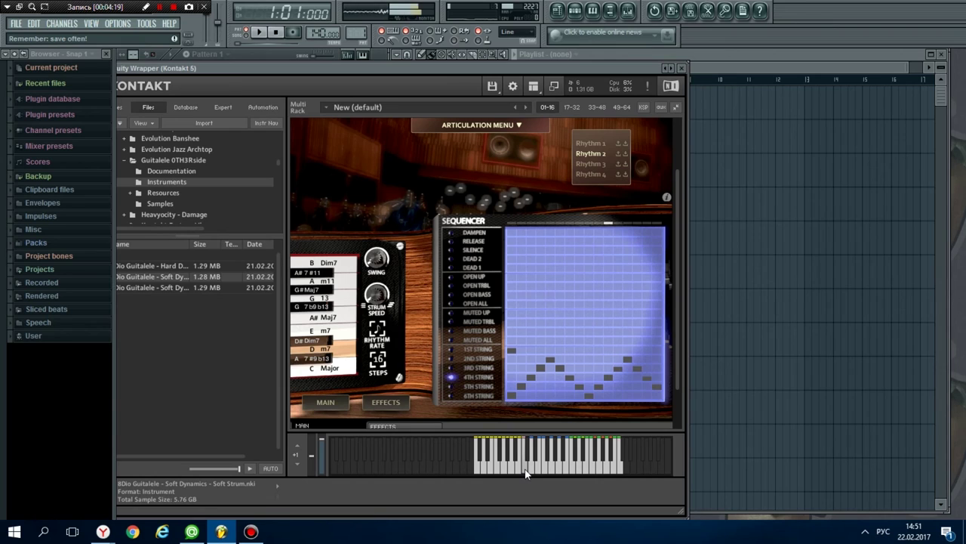
# - Audition the Rhythm 3 preset on the virtual keyboard and load Rhythm 4 into the sequencer
pyautogui.click(594, 164)
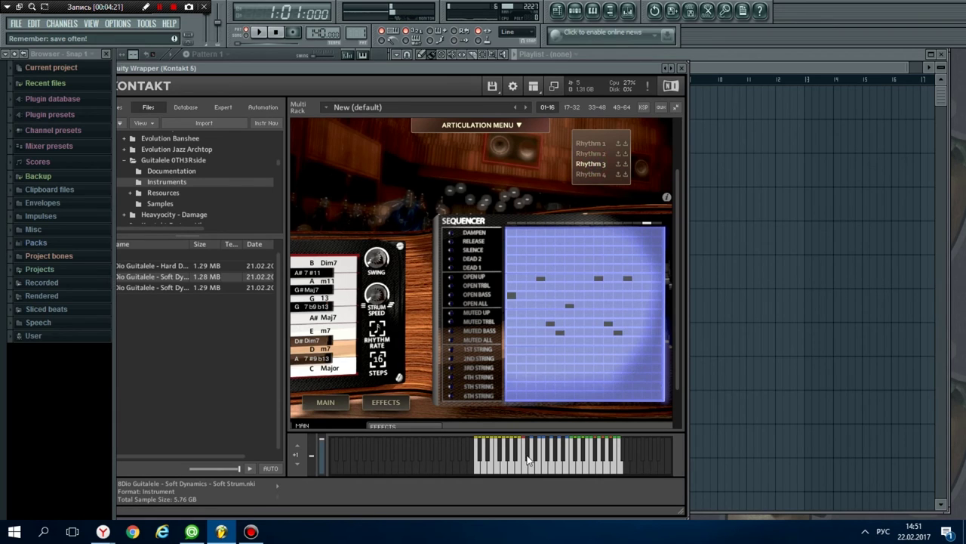
pyautogui.click(526, 474)
pyautogui.click(528, 473)
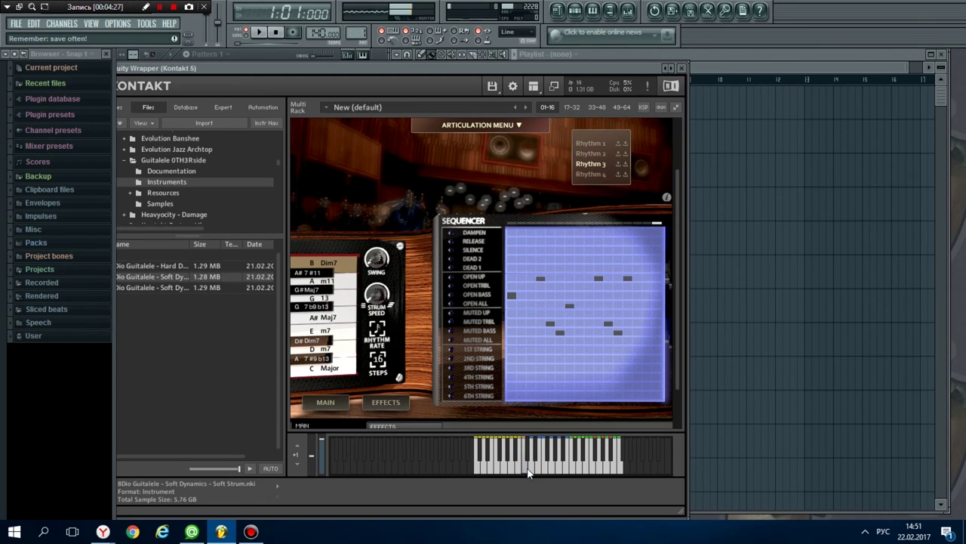
pyautogui.click(593, 174)
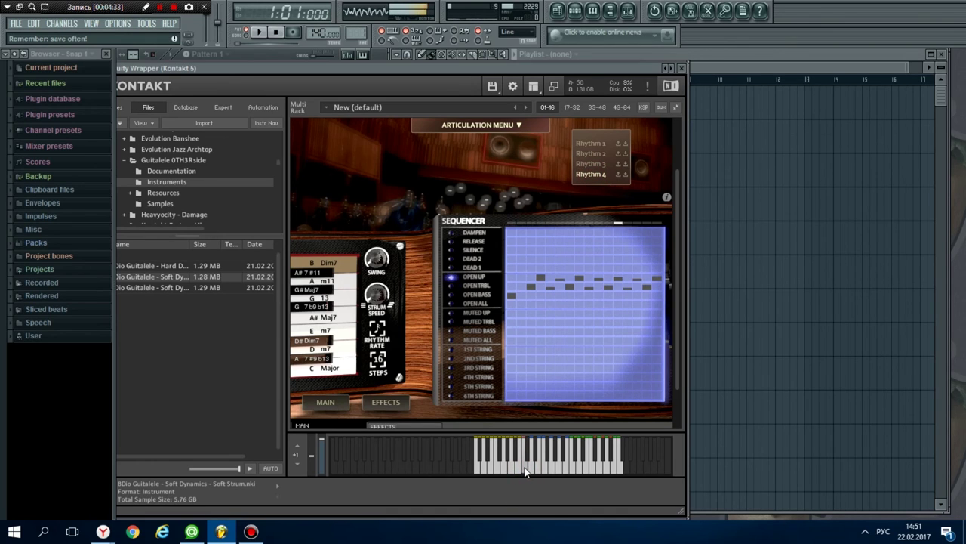
# - Open the strummer's pedal effects page, go over the pedals from Compressor to Phaser, and switch on the Phaser
pyautogui.moveTo(679, 259); pyautogui.dragTo(673, 309)
pyautogui.click(381, 354)
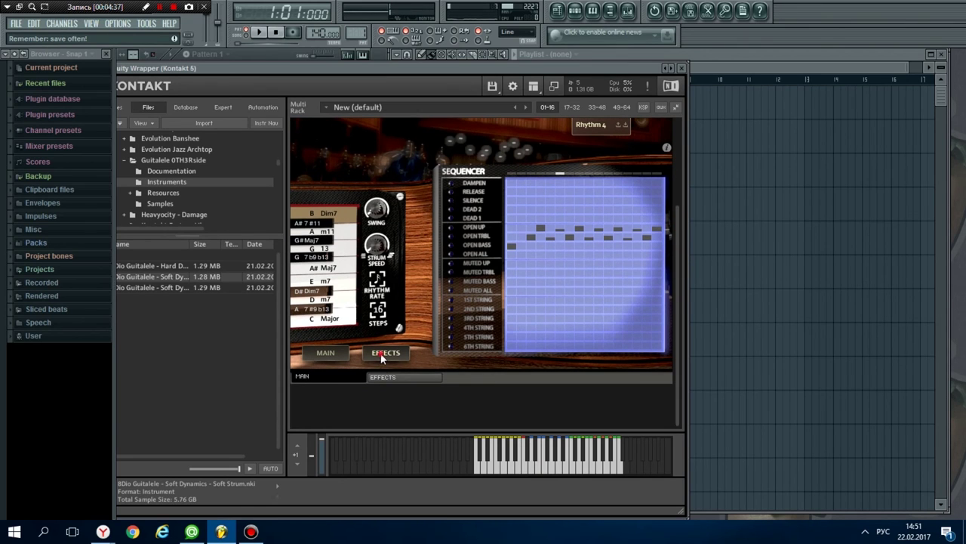
pyautogui.click(382, 353)
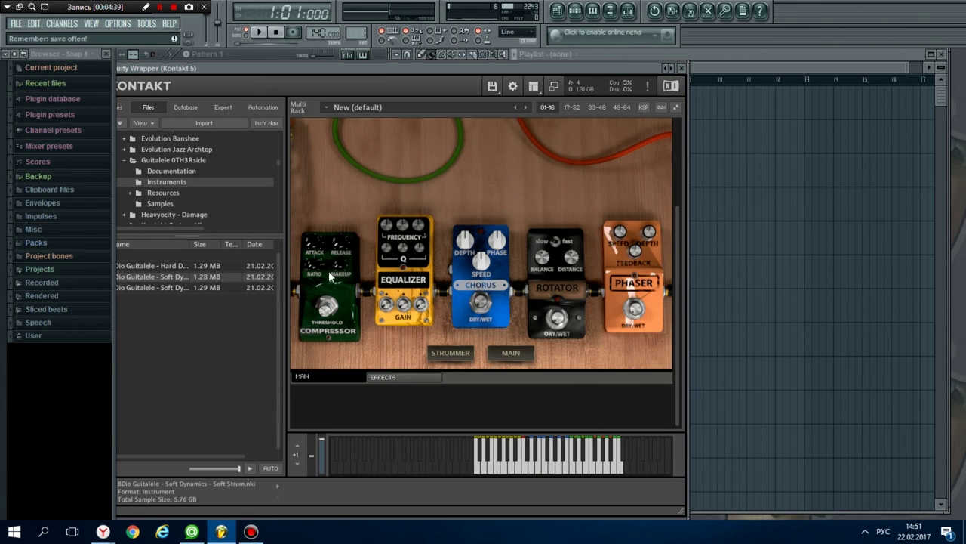
pyautogui.click(329, 309)
pyautogui.moveTo(405, 309)
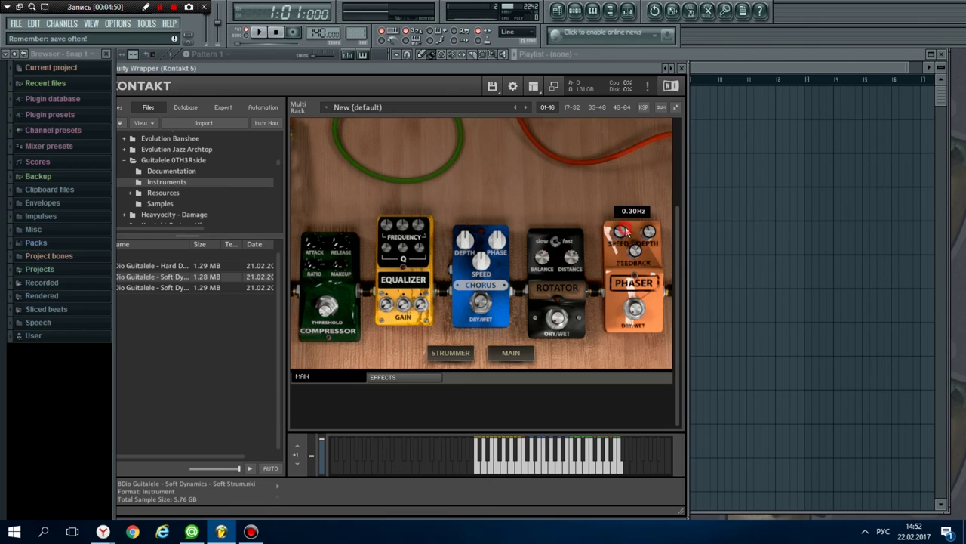
pyautogui.click(640, 313)
# - Audition the strum pattern through the Phaser pedal by alternating between two neighbouring keys on the virtual keyboard
pyautogui.click(527, 473)
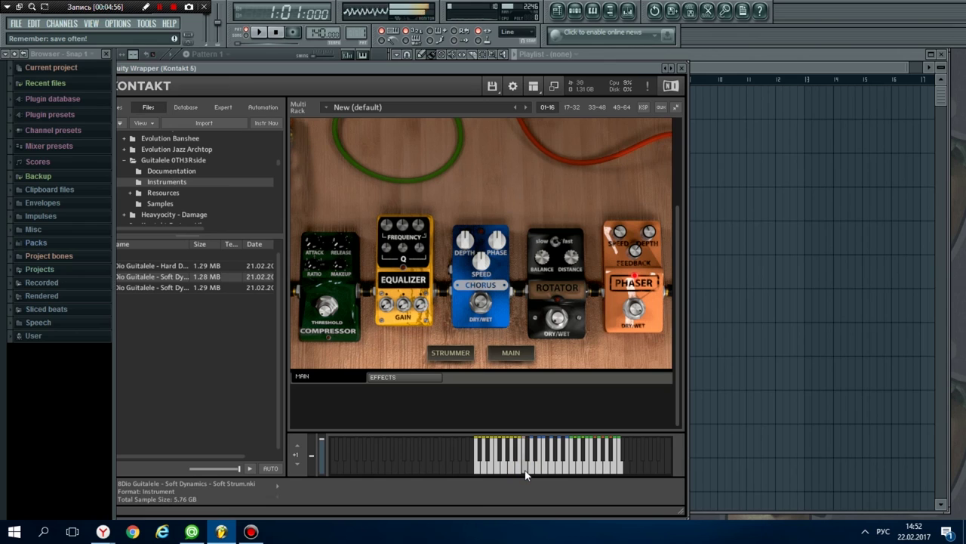
pyautogui.click(519, 473)
pyautogui.click(526, 473)
pyautogui.click(520, 473)
pyautogui.click(527, 472)
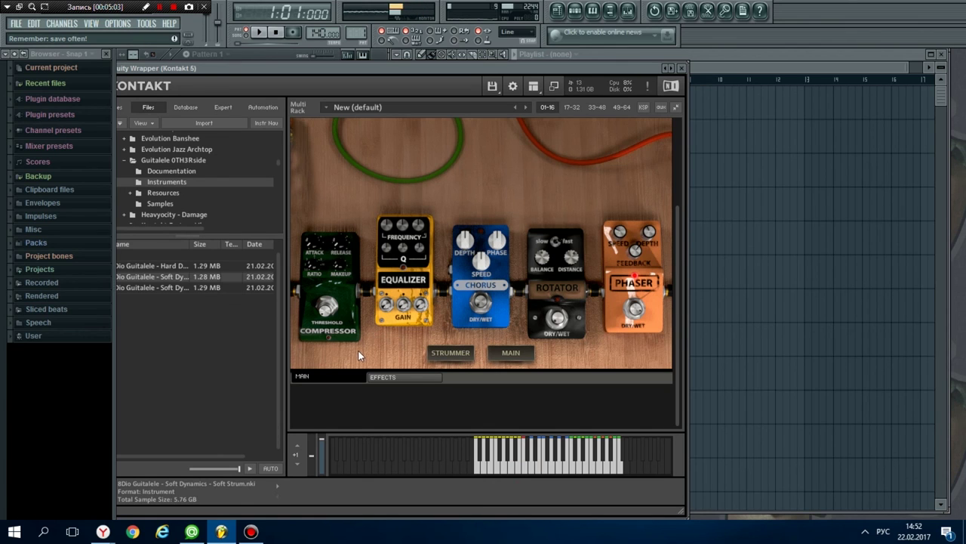
# - Open the instrument's rack of effects, power on the Delay with the Temporize preset, and audition it on the keyboard
pyautogui.click(390, 378)
pyautogui.scroll(5, 406, 306)
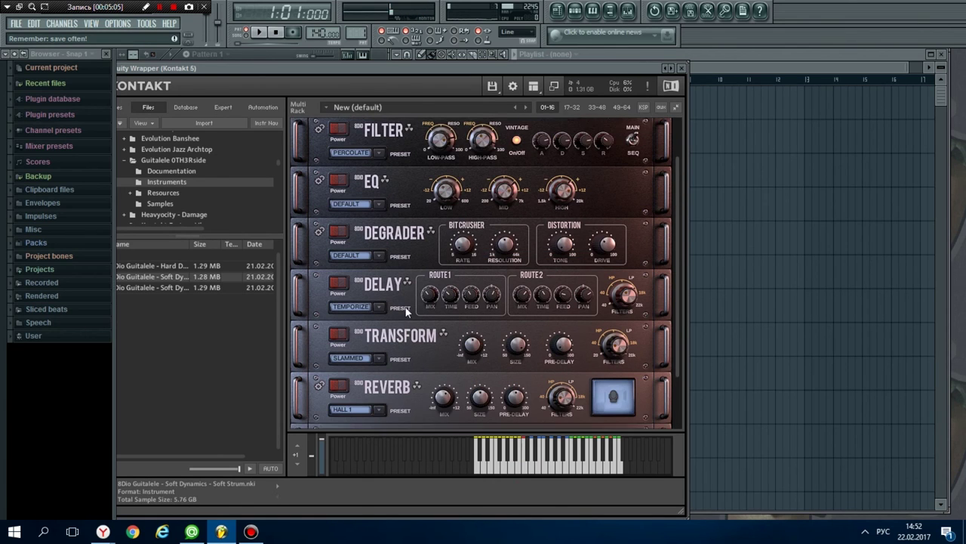
pyautogui.scroll(-3, 406, 306)
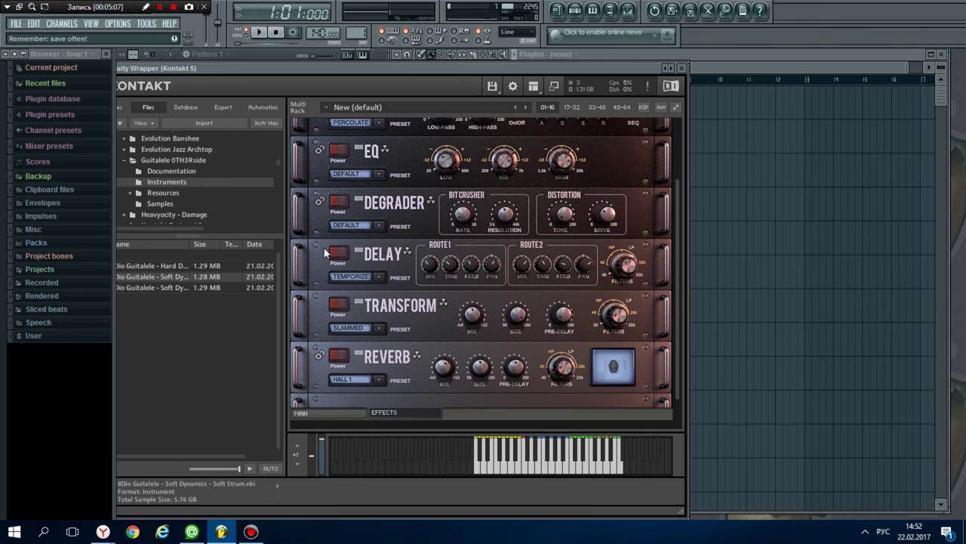
pyautogui.click(338, 253)
pyautogui.click(528, 469)
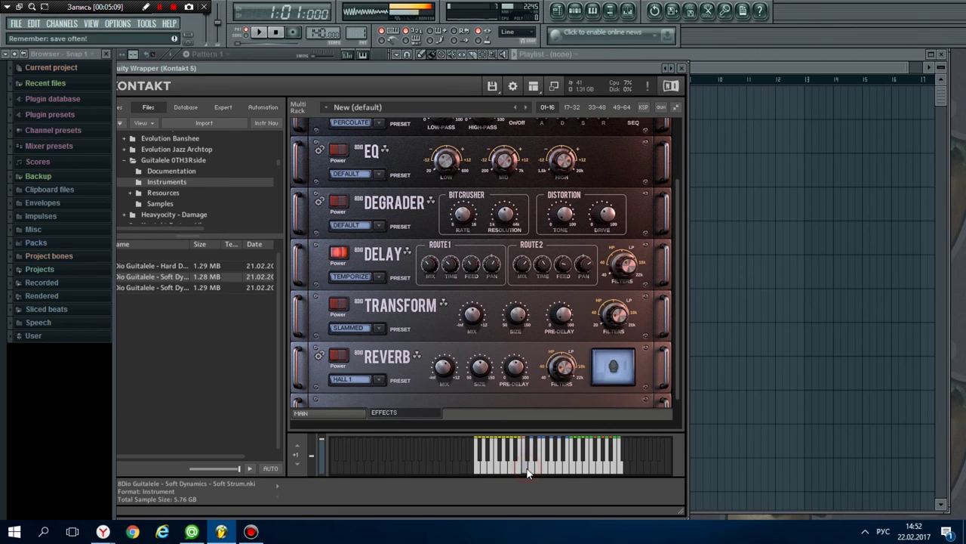